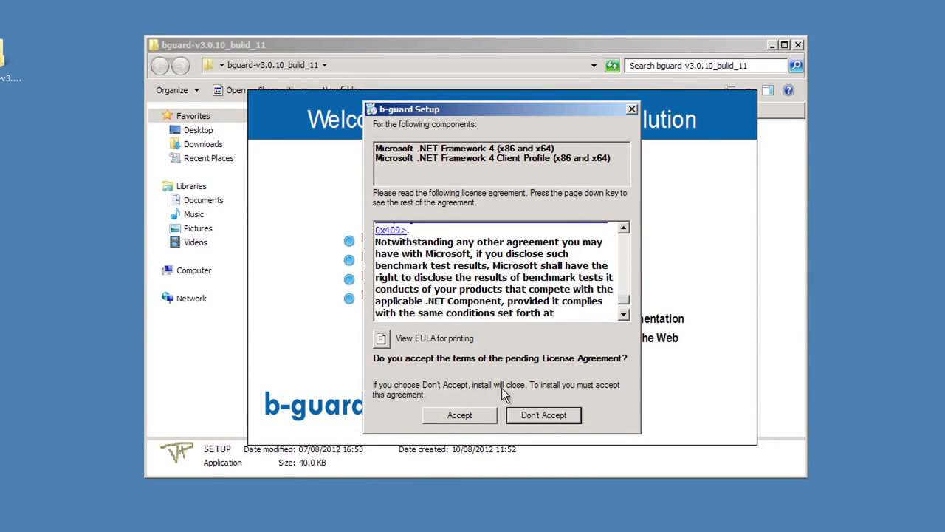
# - Accept the .NET Framework 4 license terms and continue past the b-guard Setup Wizard welcome page
pyautogui.click(484, 420)
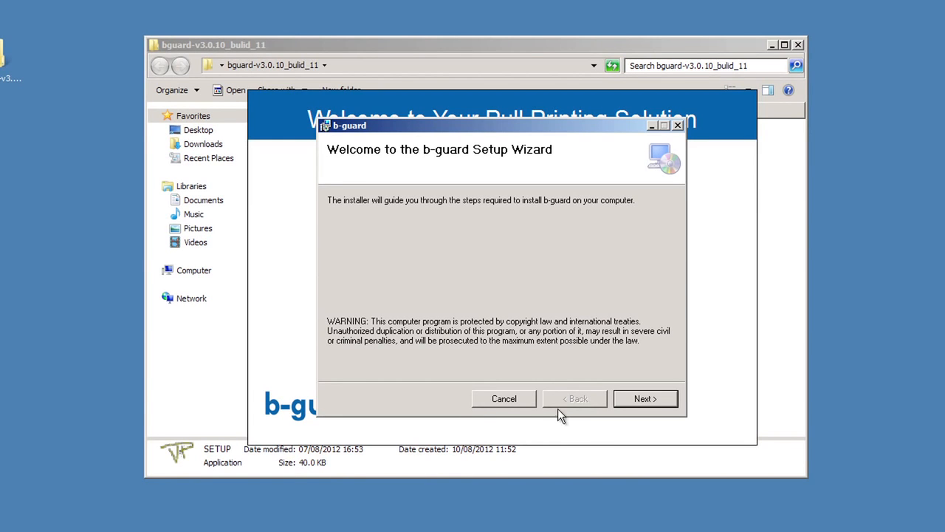
pyautogui.click(644, 399)
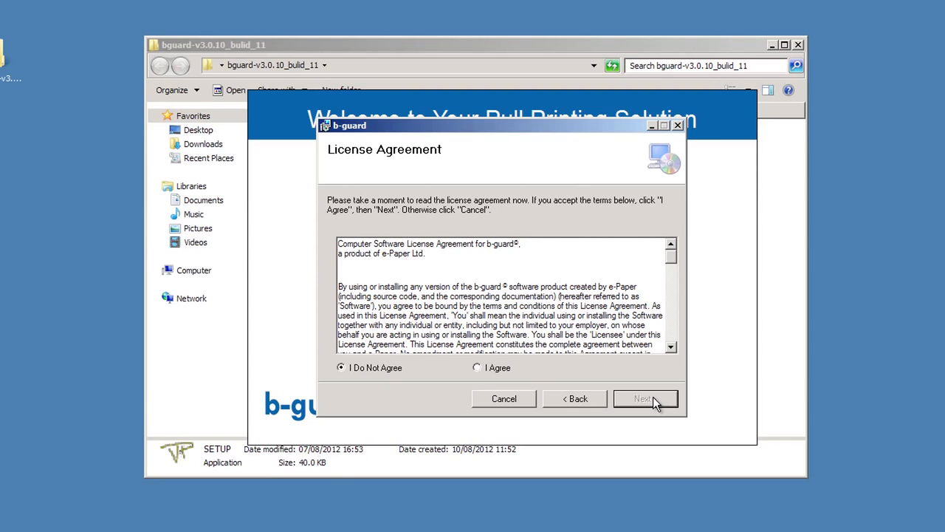
# - Agree to the b-guard license agreement and continue past the IIS verification page
pyautogui.click(492, 369)
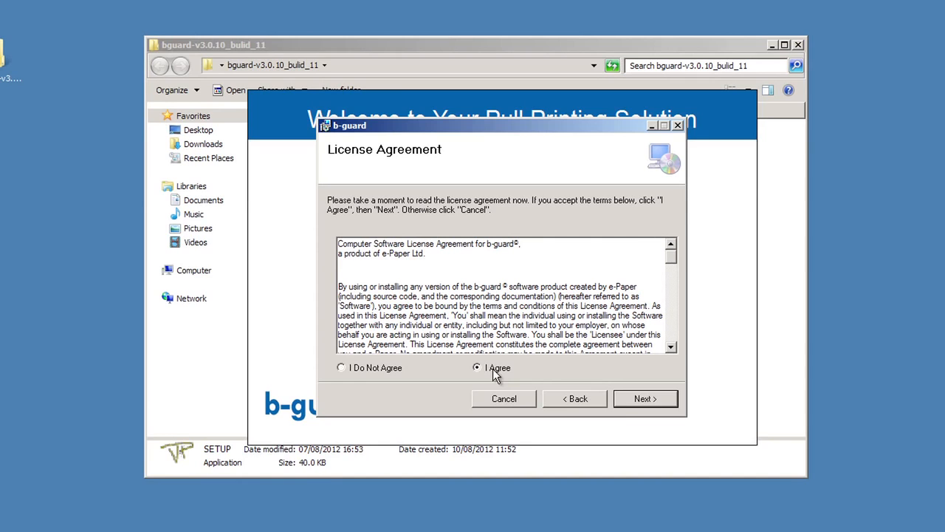
pyautogui.click(649, 402)
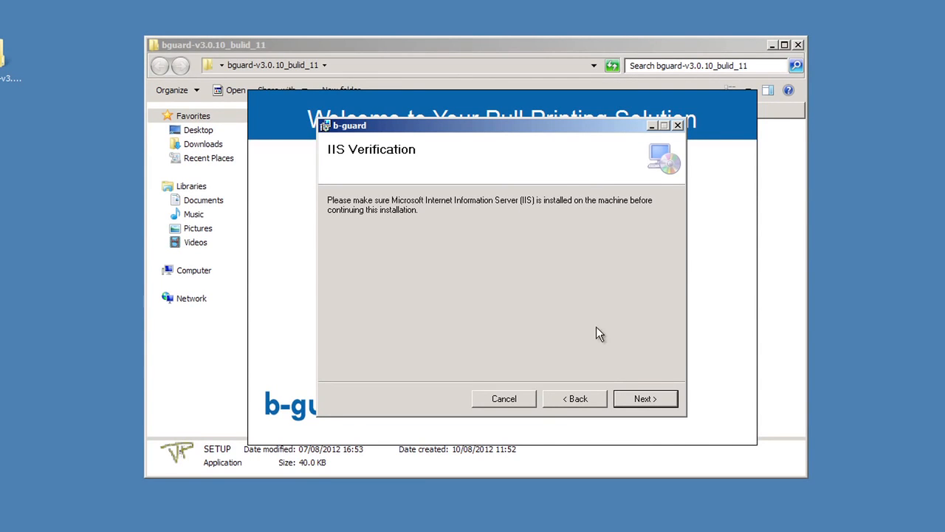
pyautogui.click(647, 400)
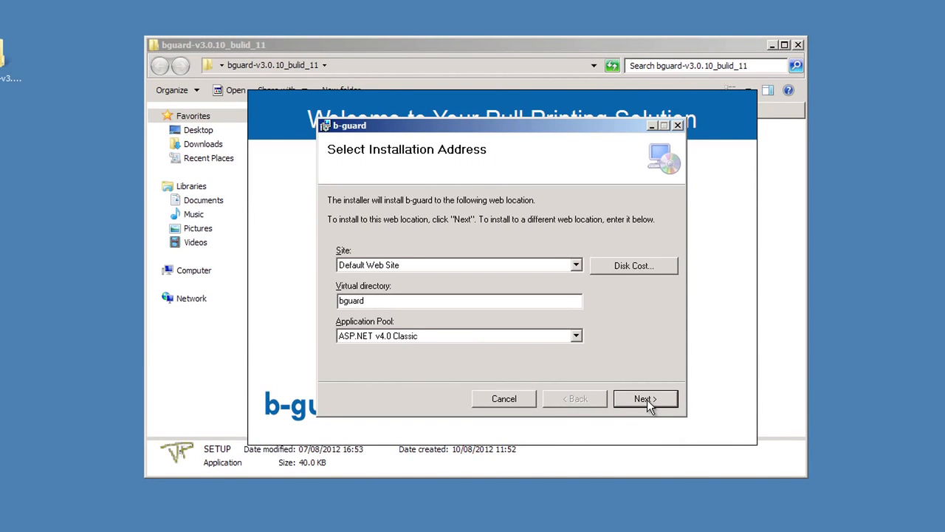
# - Install to the Default Web Site with virtual directory bguard and the ASP.NET v4.0 Classic application pool, and start the installation
pyautogui.click(576, 336)
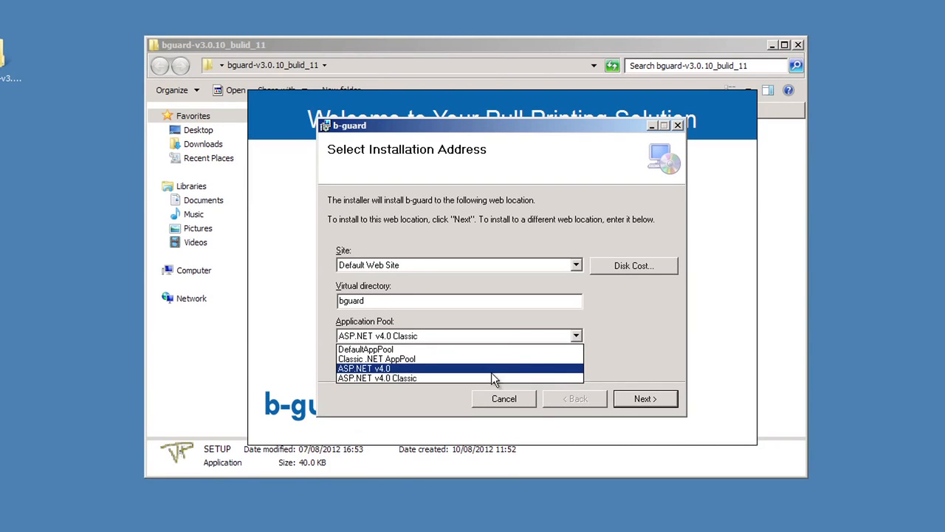
pyautogui.click(456, 378)
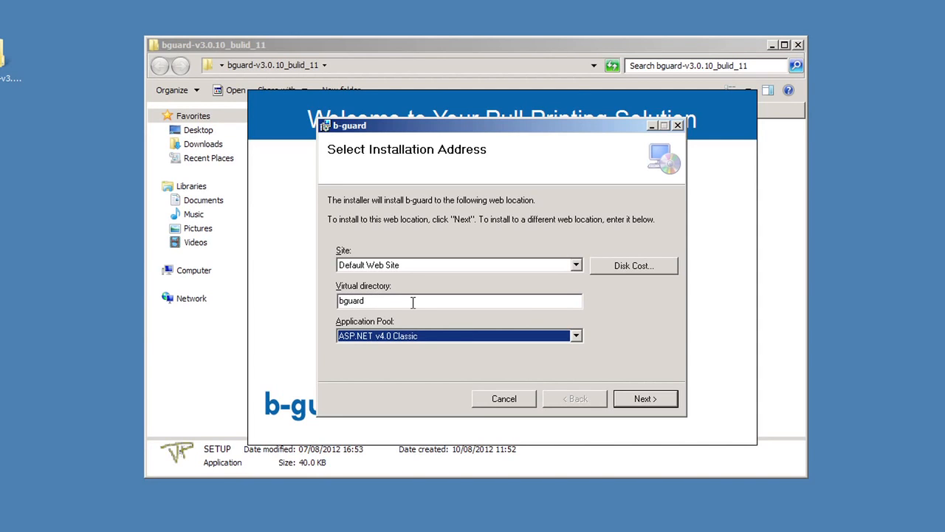
pyautogui.click(577, 265)
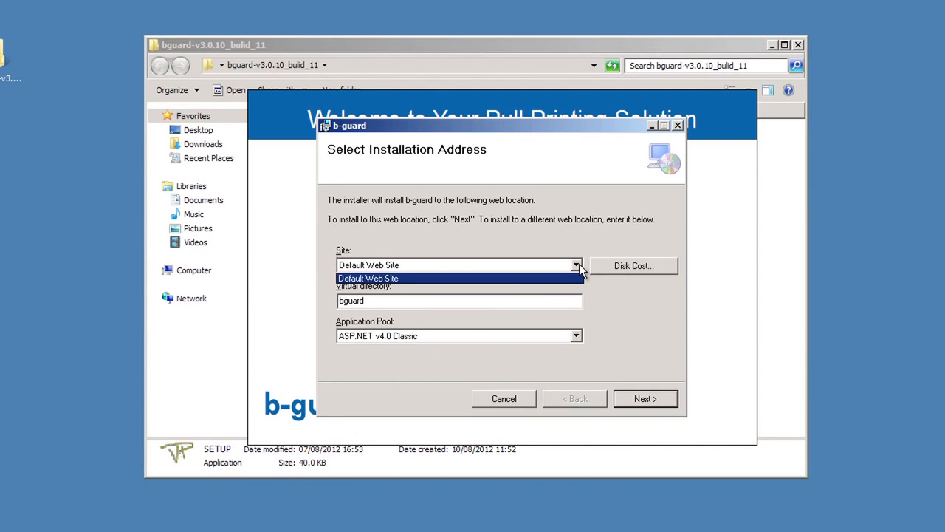
pyautogui.click(545, 278)
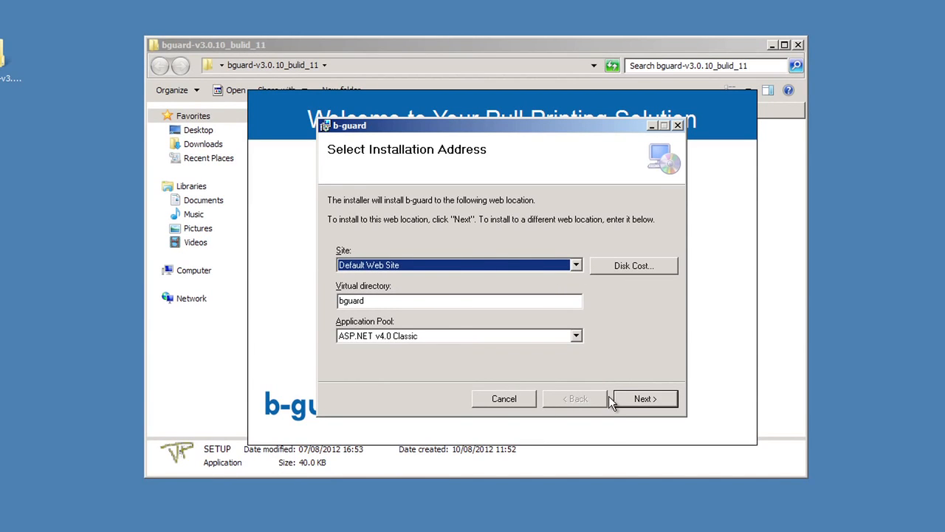
pyautogui.click(636, 397)
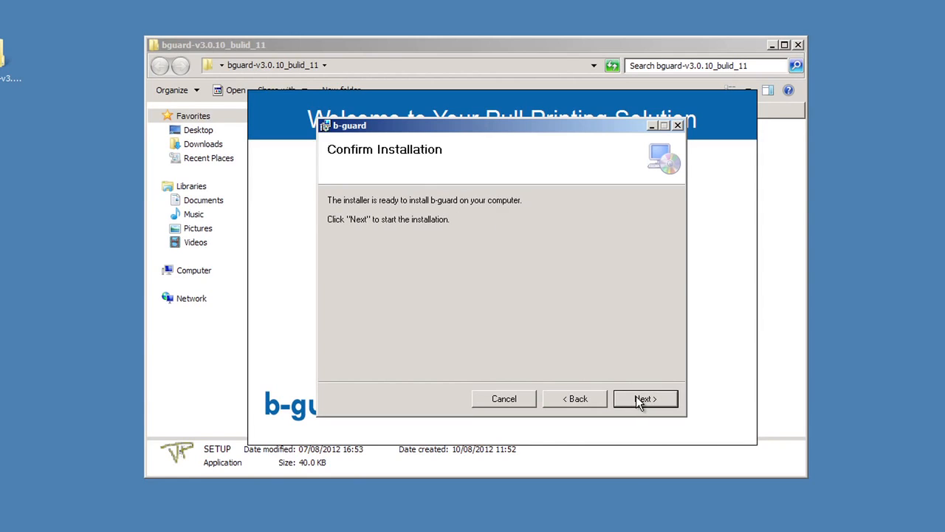
pyautogui.click(636, 398)
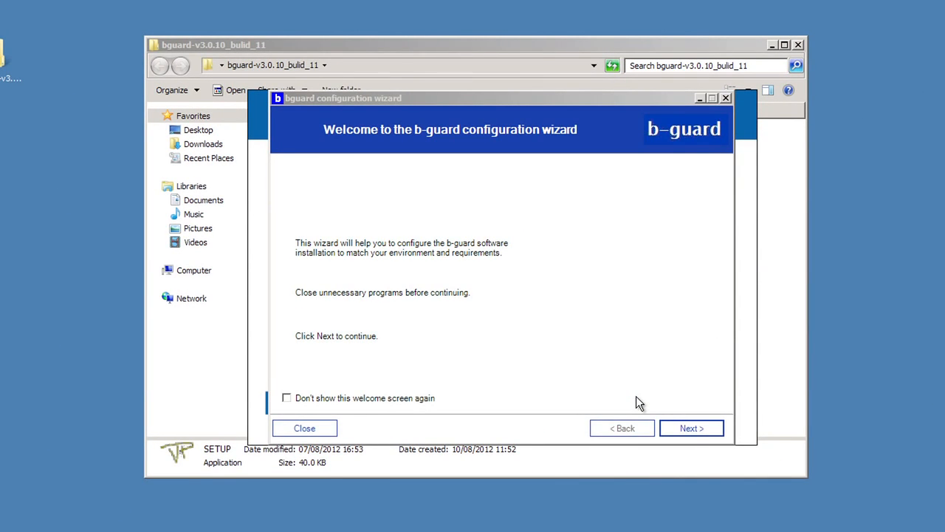
# - Advance through the configuration wizard's welcome page and software requirement checks
pyautogui.click(686, 430)
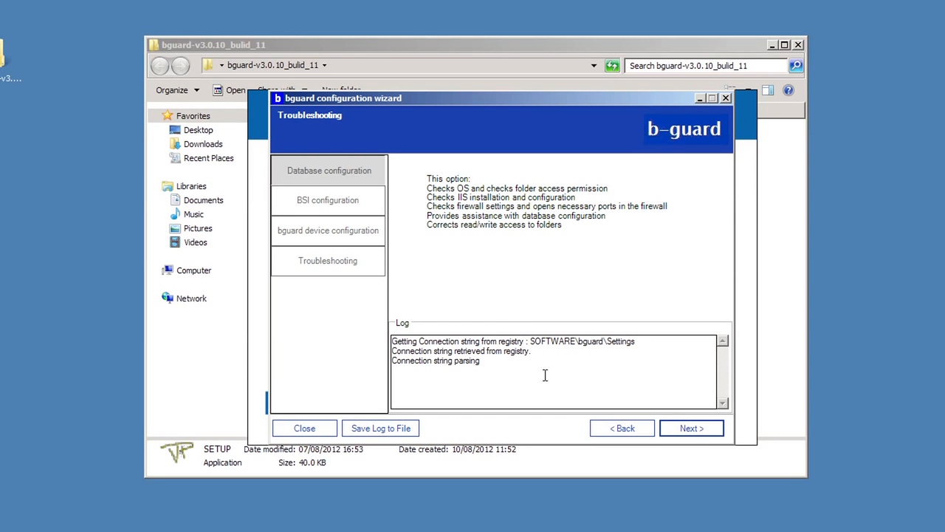
pyautogui.click(675, 430)
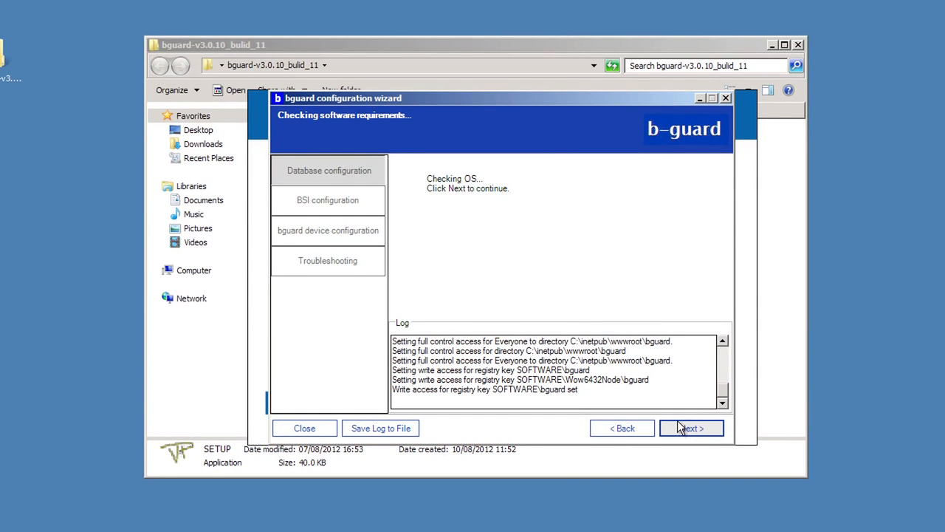
pyautogui.click(686, 432)
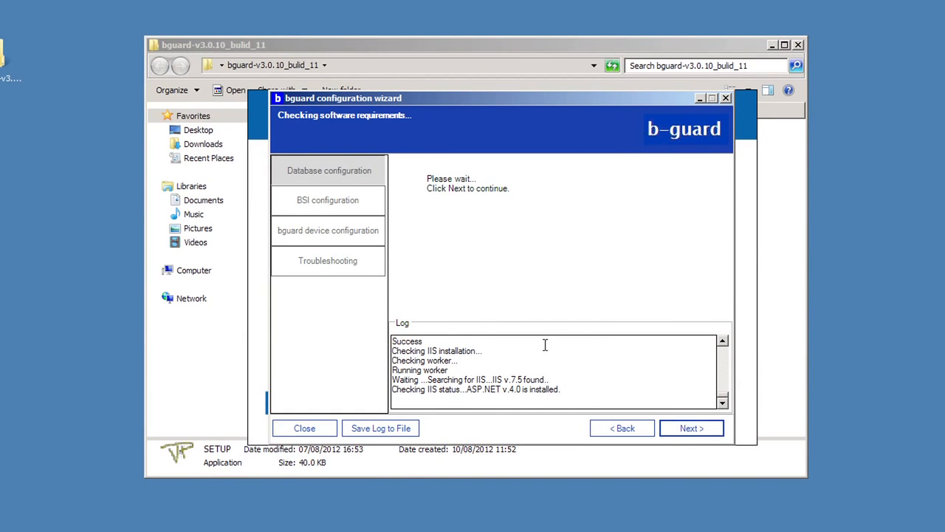
pyautogui.click(677, 428)
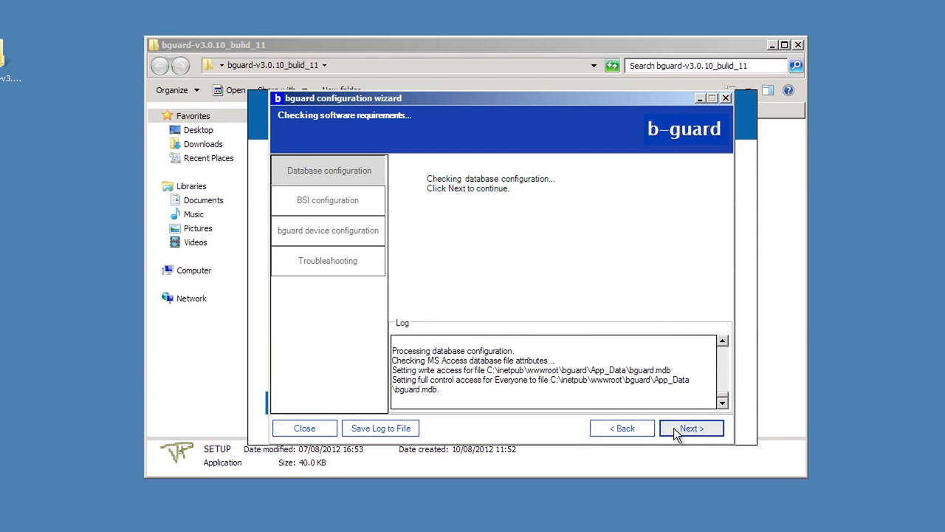
pyautogui.click(682, 435)
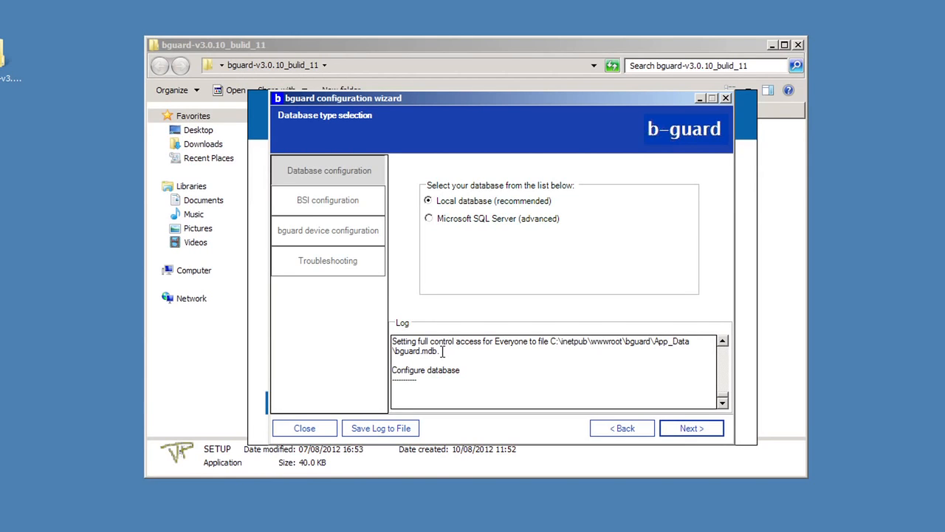
# - Choose the local database with the default bguard.mdb file path, test the database connection, and continue
pyautogui.moveTo(442, 350); pyautogui.dragTo(397, 347)
pyautogui.click(679, 428)
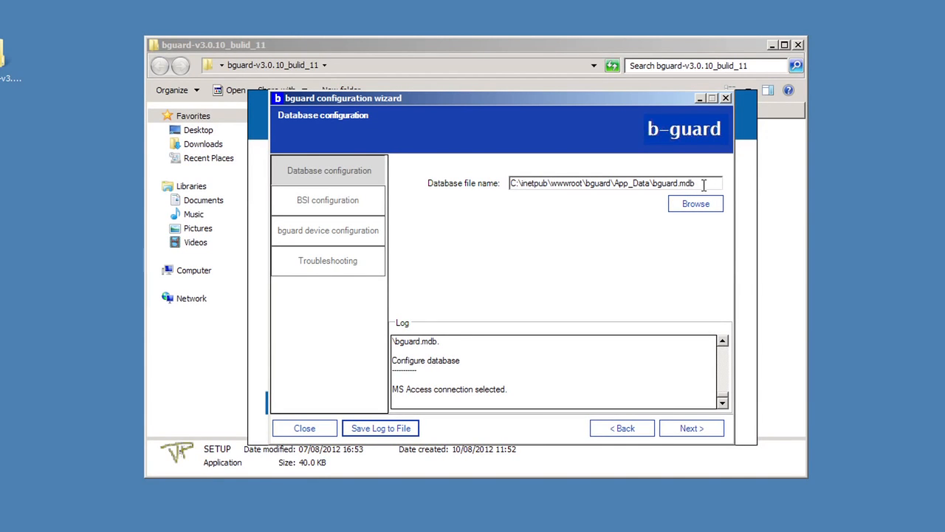
pyautogui.click(690, 430)
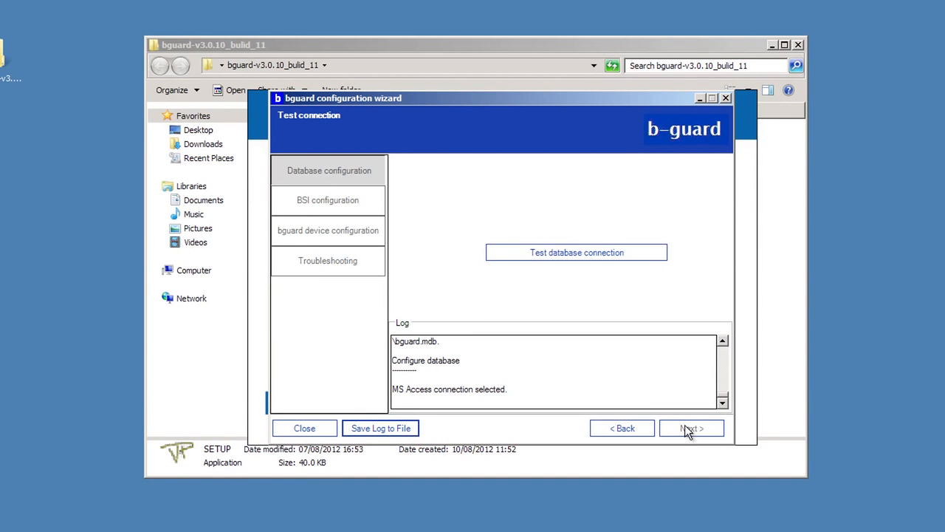
pyautogui.click(609, 254)
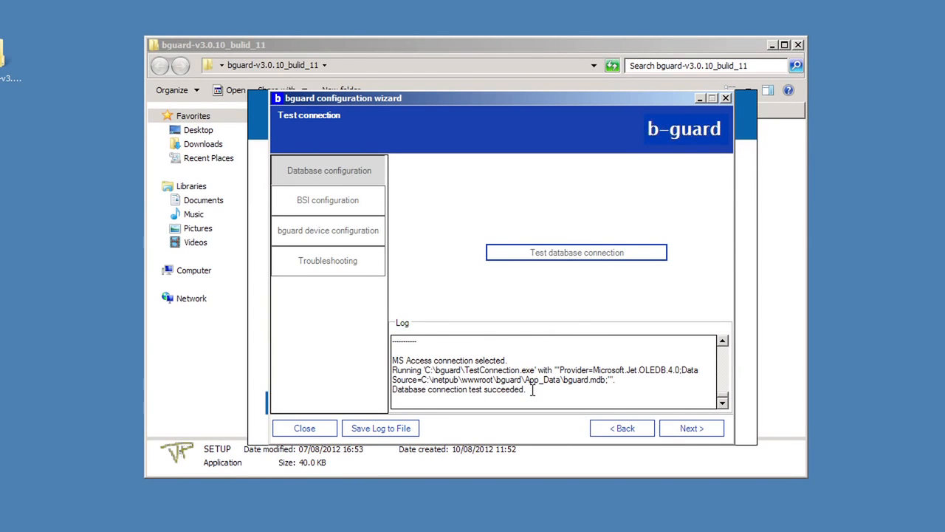
pyautogui.moveTo(532, 390); pyautogui.dragTo(415, 390)
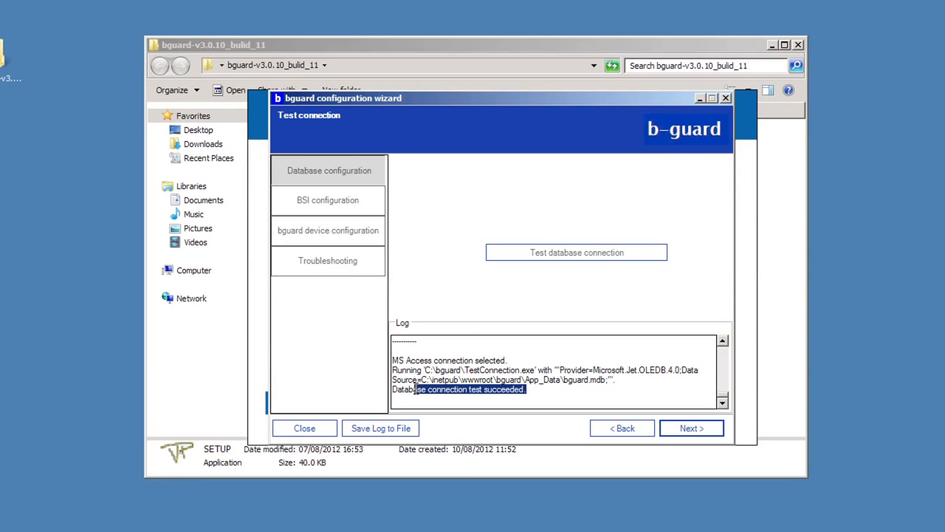
pyautogui.click(690, 432)
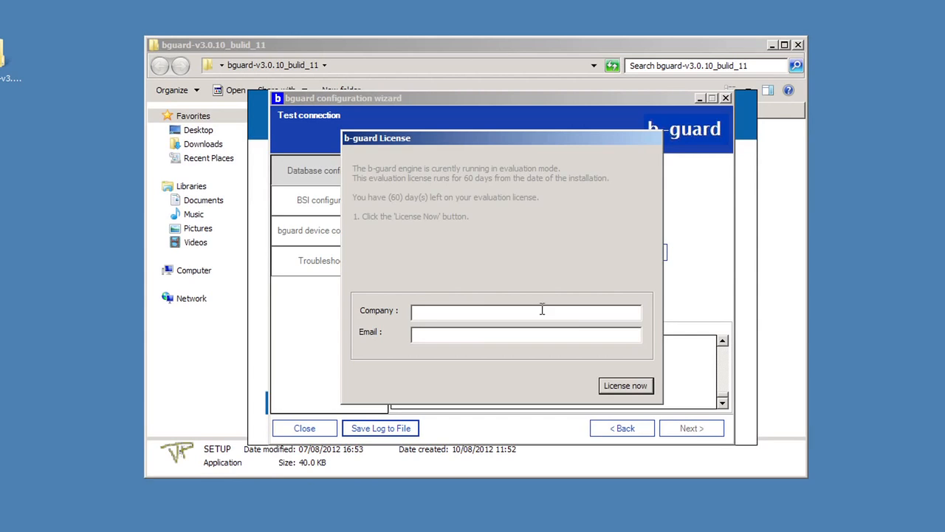
# - License the engine for company Test Company with a contact e-mail, then finish the configuration wizard
pyautogui.click(477, 313)
pyautogui.write('Test Company')
pyautogui.press('Tab')
pyautogui.write('test@test')
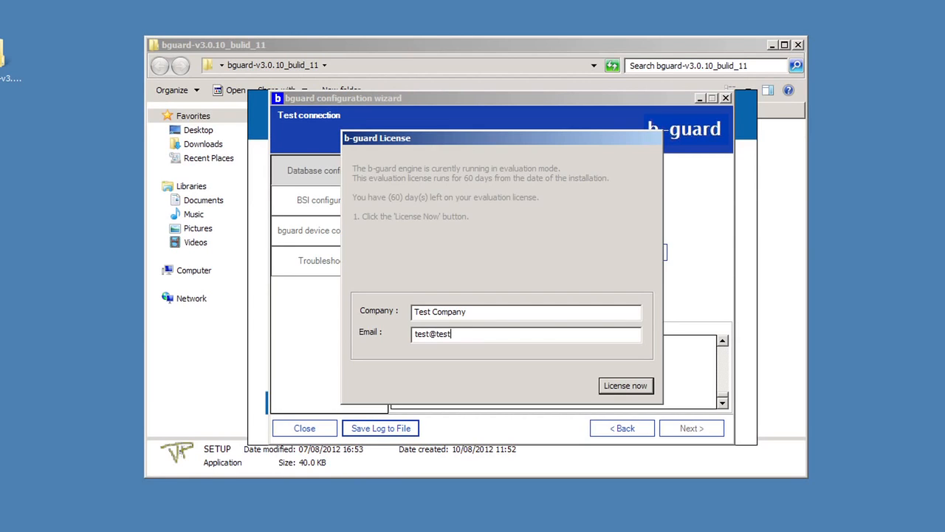
pyautogui.write('.com')
pyautogui.click(620, 387)
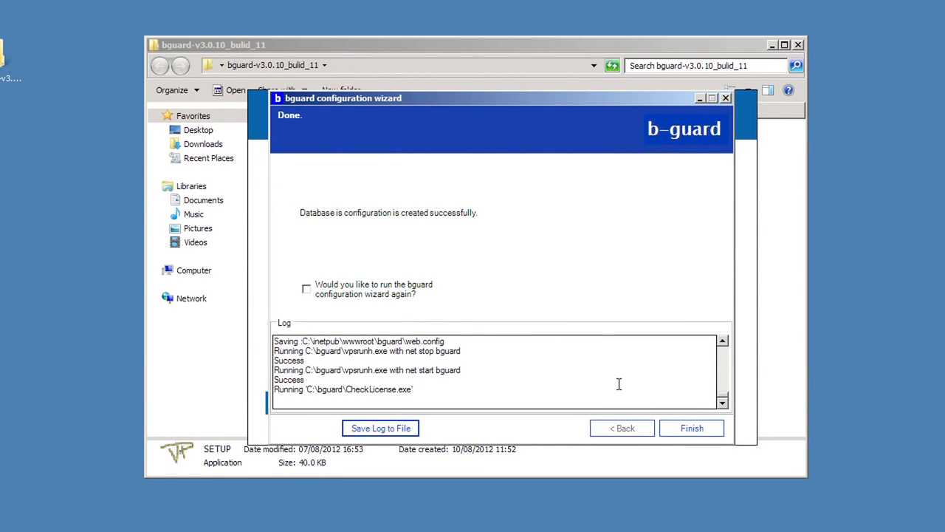
pyautogui.click(691, 431)
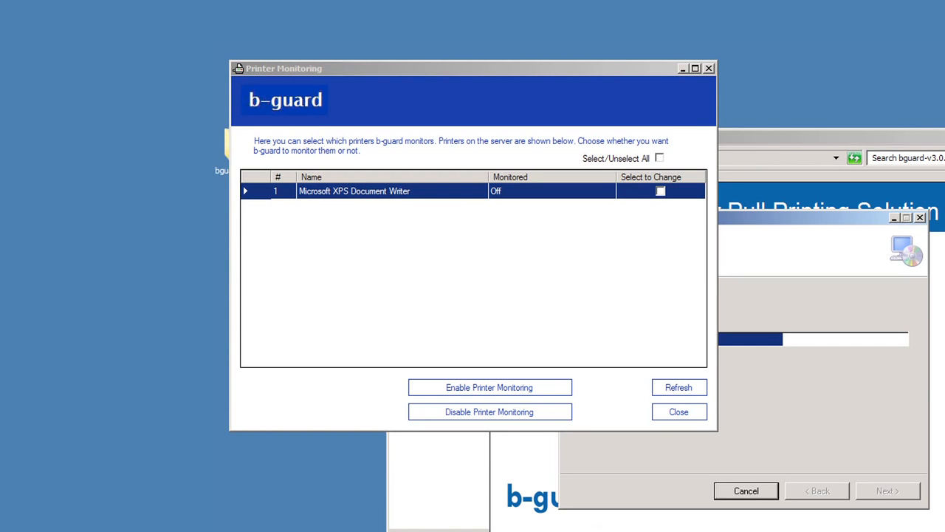
# - Close the Devices and Printers window and the Printer Monitoring window without enabling monitoring
pyautogui.press('super')
pyautogui.click(451, 529)
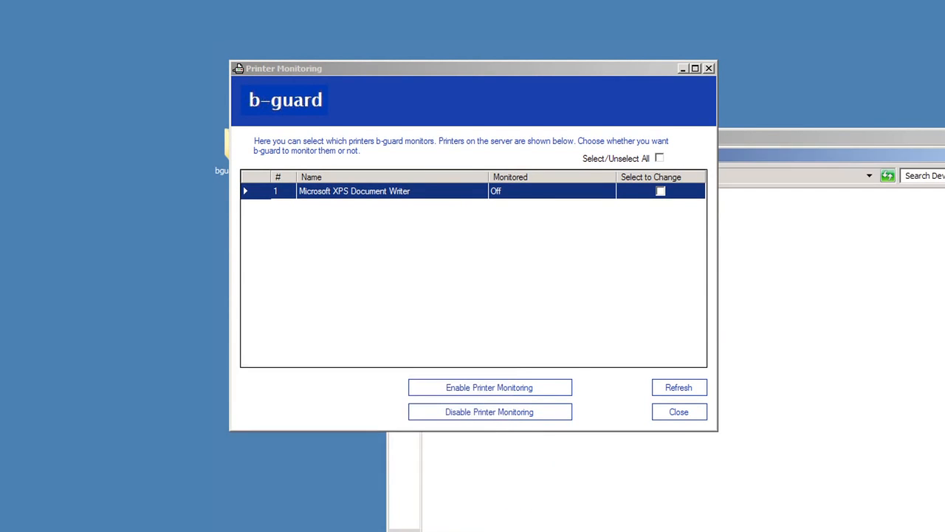
pyautogui.moveTo(730, 144); pyautogui.dragTo(807, 266)
pyautogui.moveTo(487, 95); pyautogui.dragTo(485, 95)
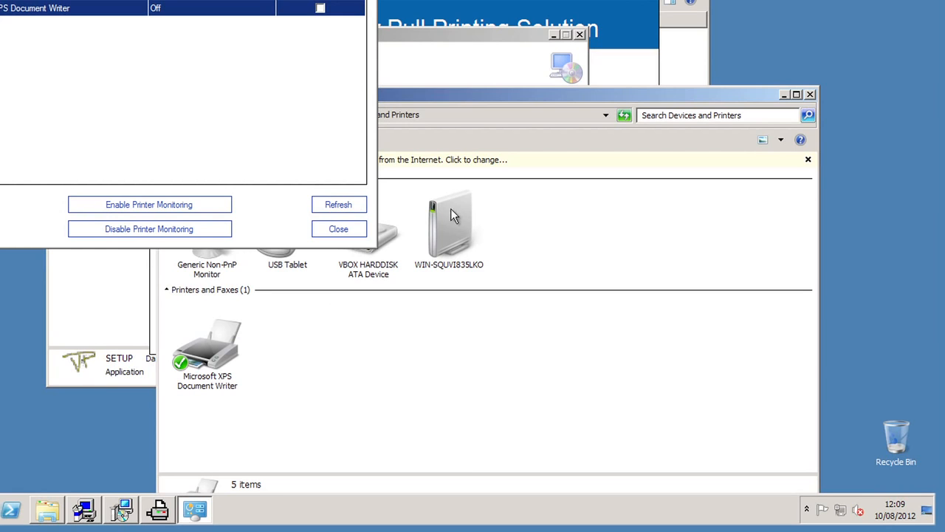
pyautogui.click(813, 94)
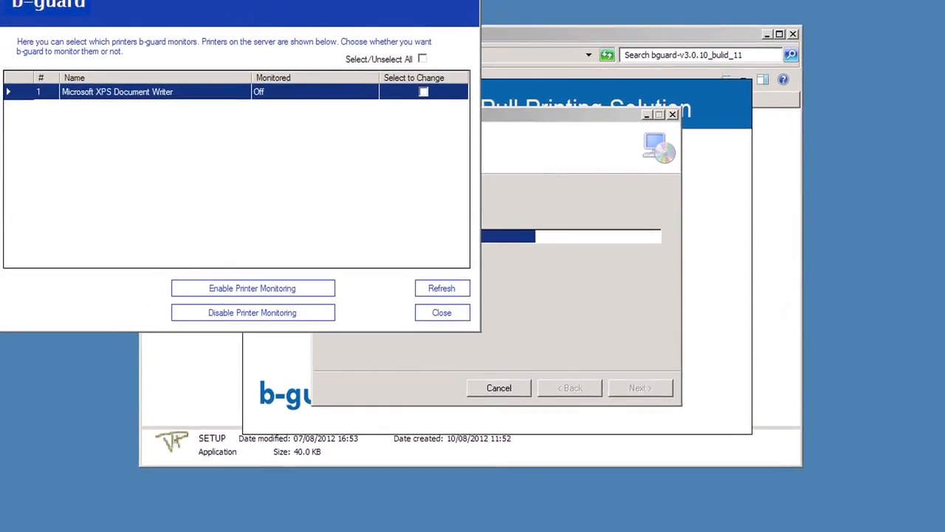
pyautogui.click(452, 325)
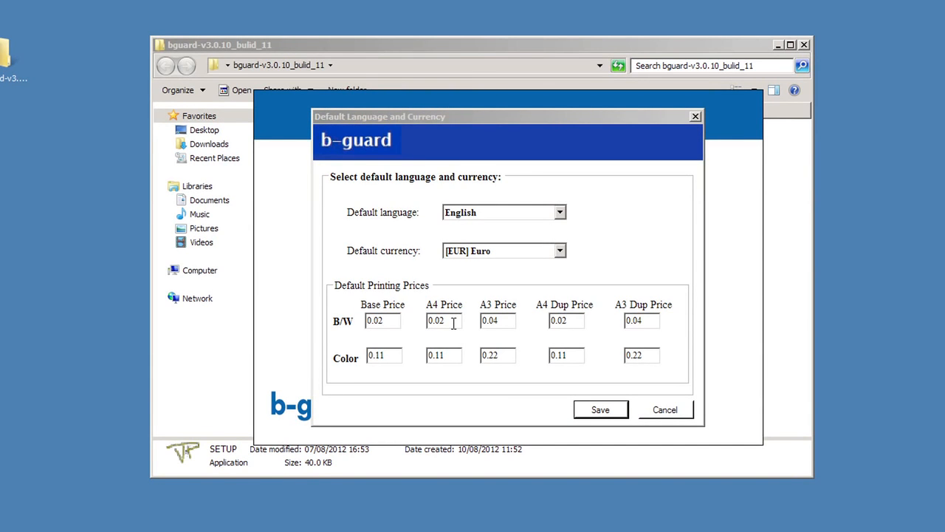
# - Save the default language English, currency [EUR] Euro and the default printing prices
pyautogui.click(562, 214)
pyautogui.click(562, 215)
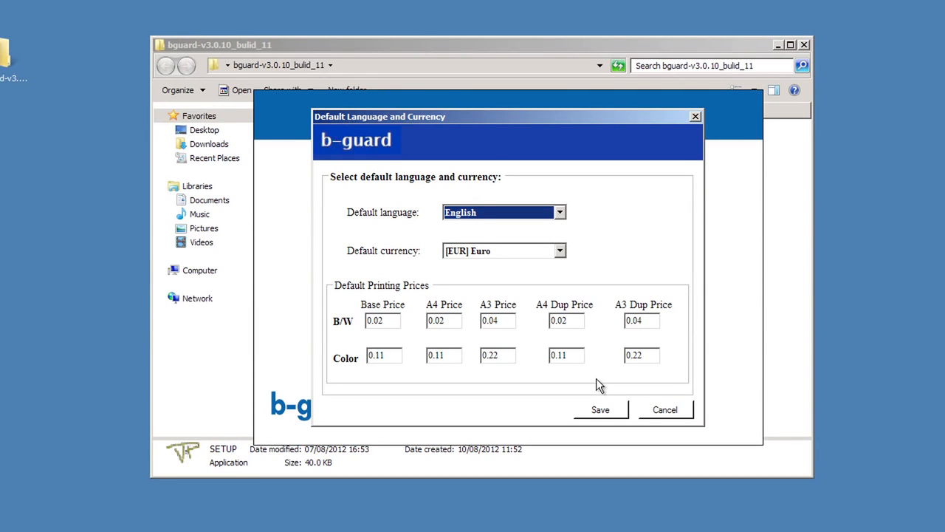
pyautogui.click(605, 408)
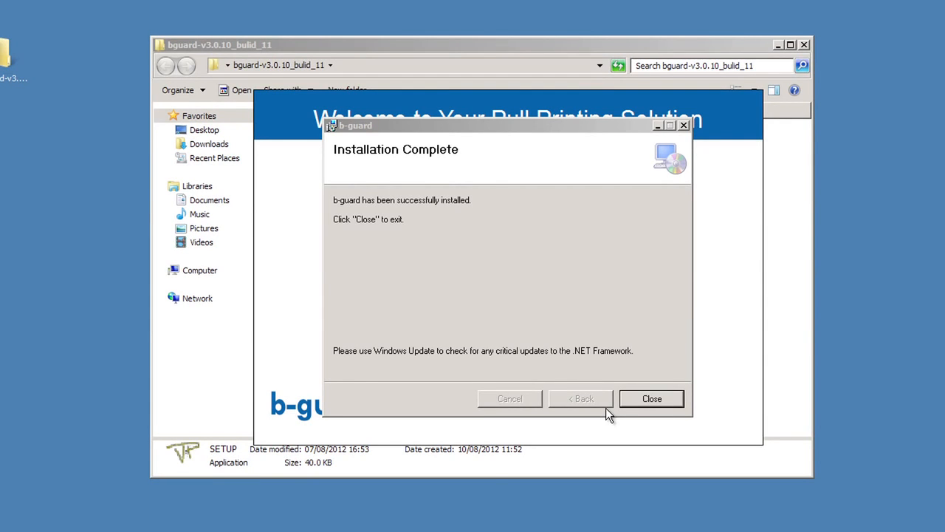
# - Close the completed installer, exit the b-guard launcher, and close the setup folder window
pyautogui.click(646, 400)
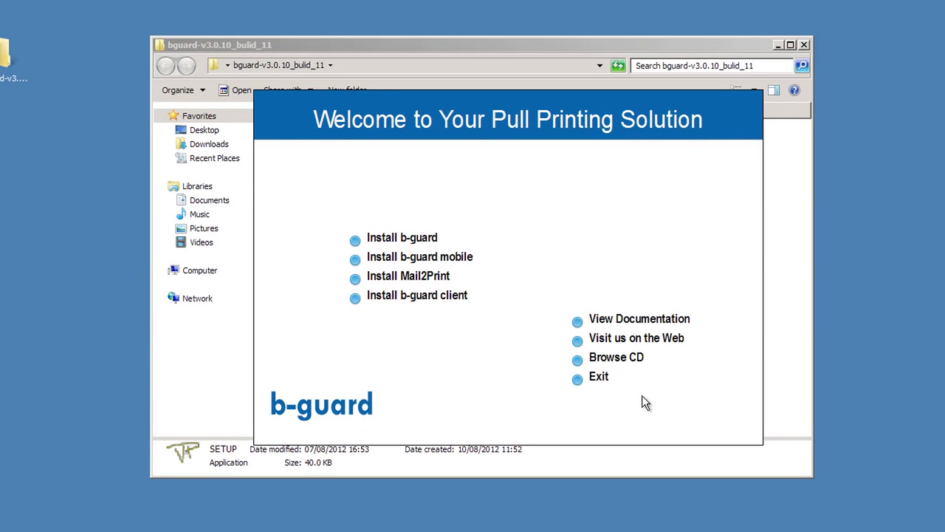
pyautogui.click(597, 378)
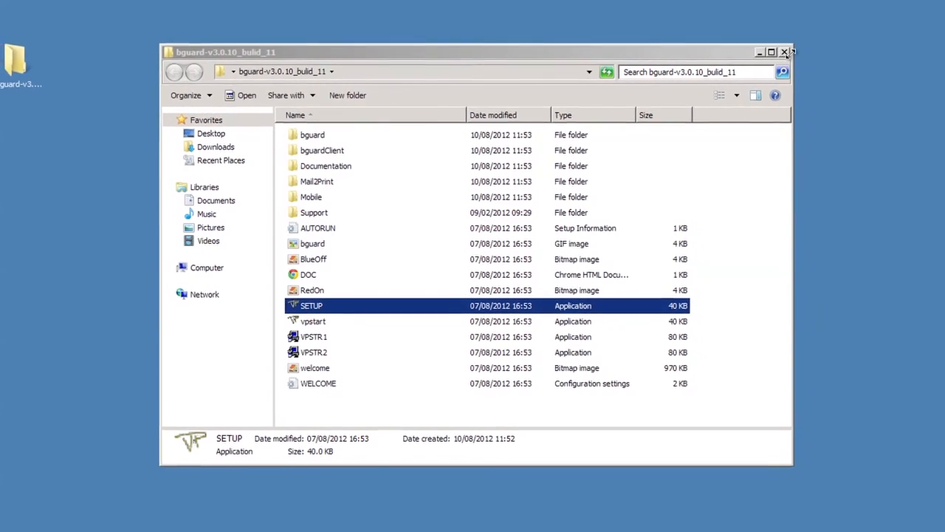
pyautogui.click(784, 52)
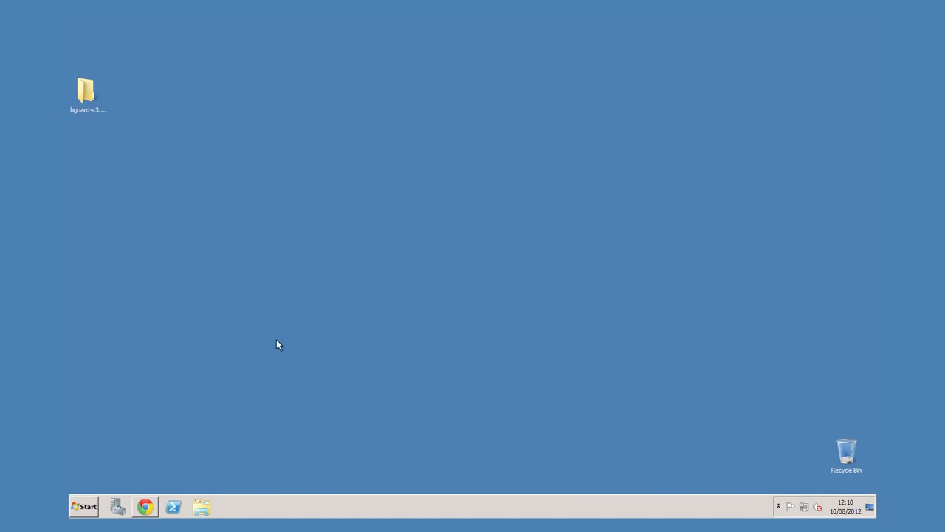
# - Open the b-guard web console from the b-guard program group in the Start menu
pyautogui.click(88, 506)
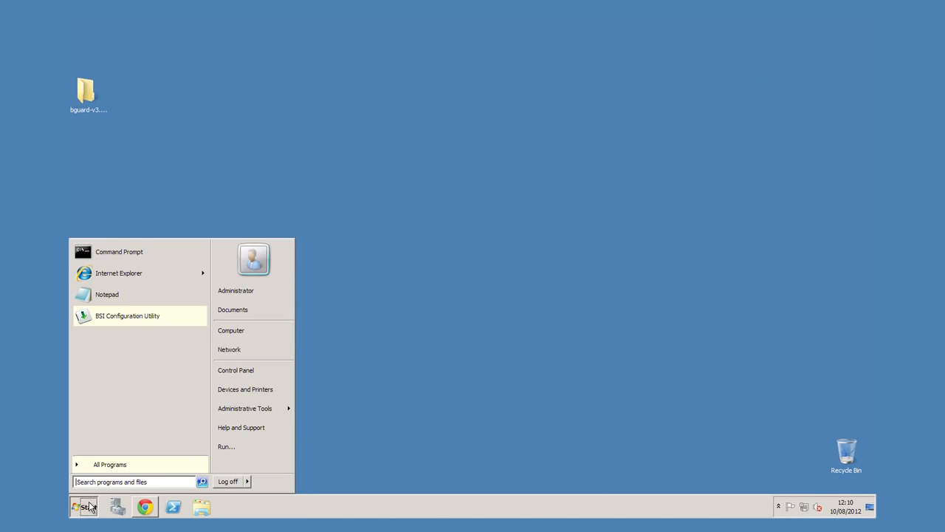
pyautogui.click(111, 465)
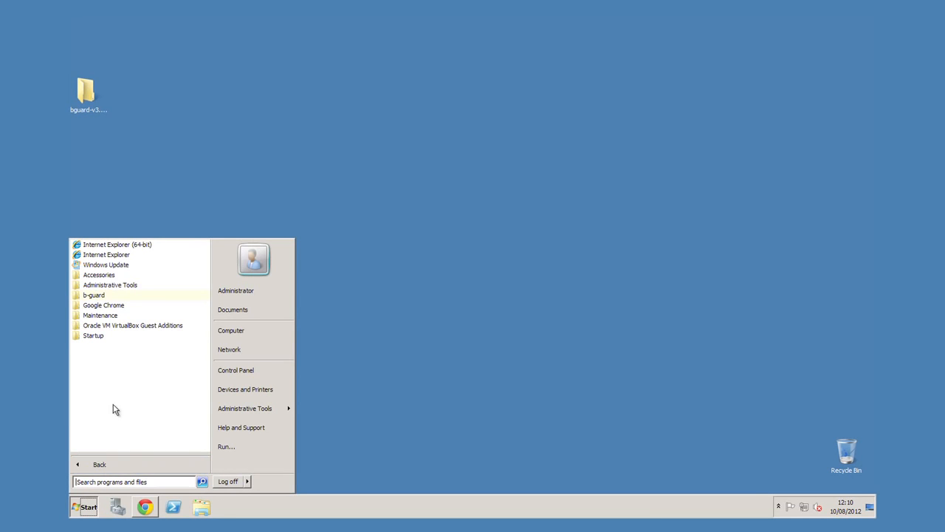
pyautogui.click(93, 296)
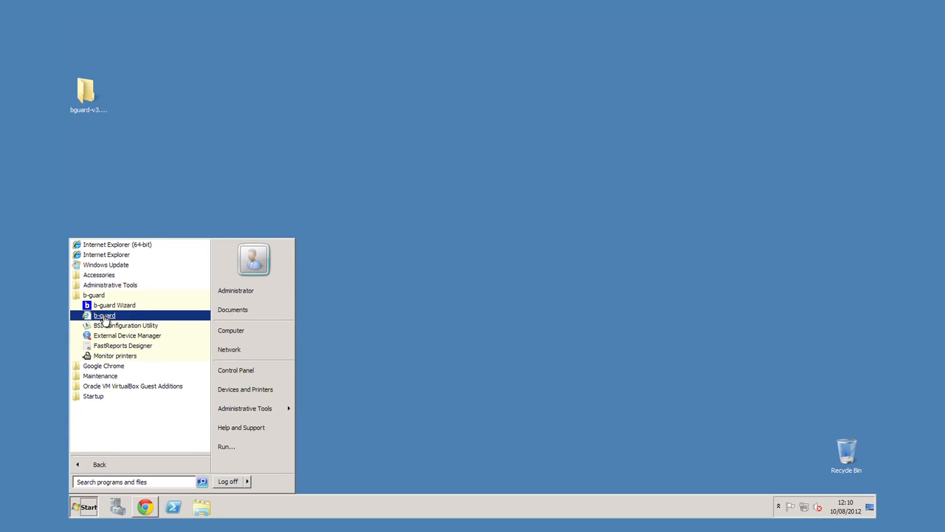
pyautogui.click(104, 316)
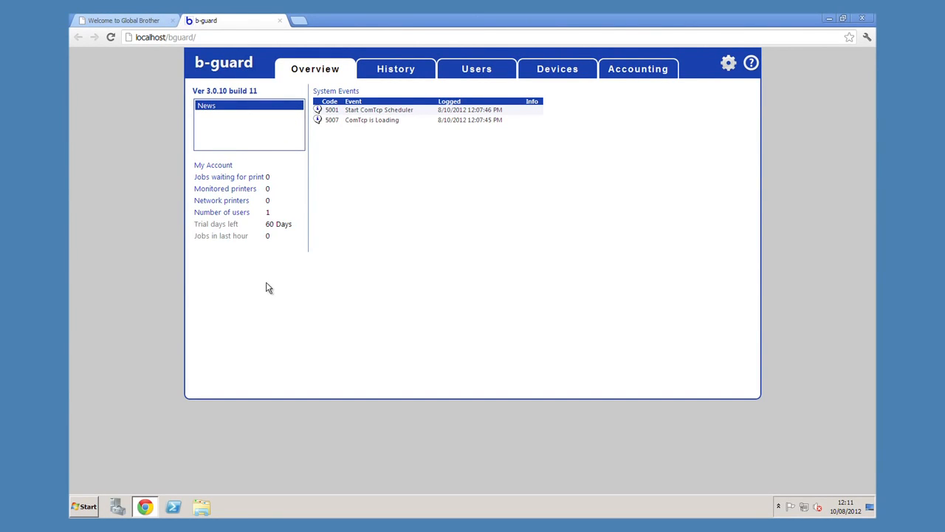
pyautogui.moveTo(284, 224); pyautogui.dragTo(267, 228)
pyautogui.click(288, 224)
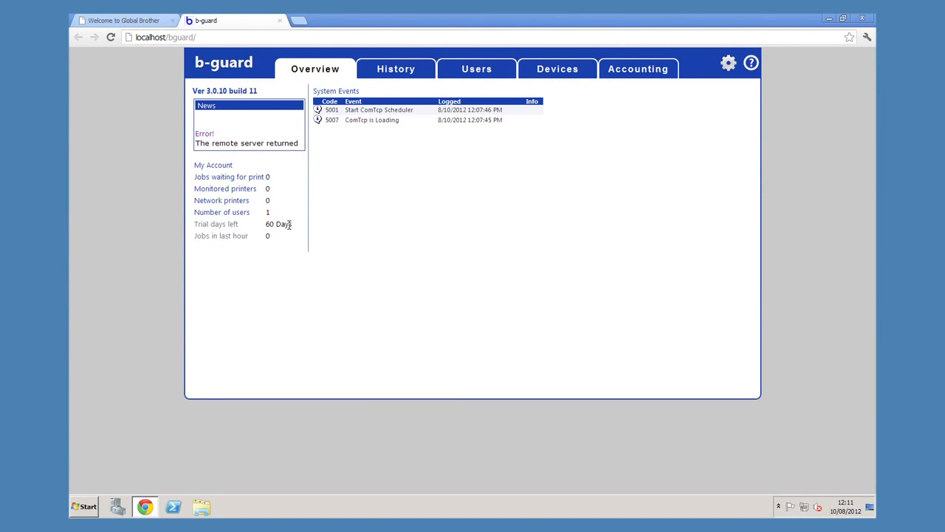